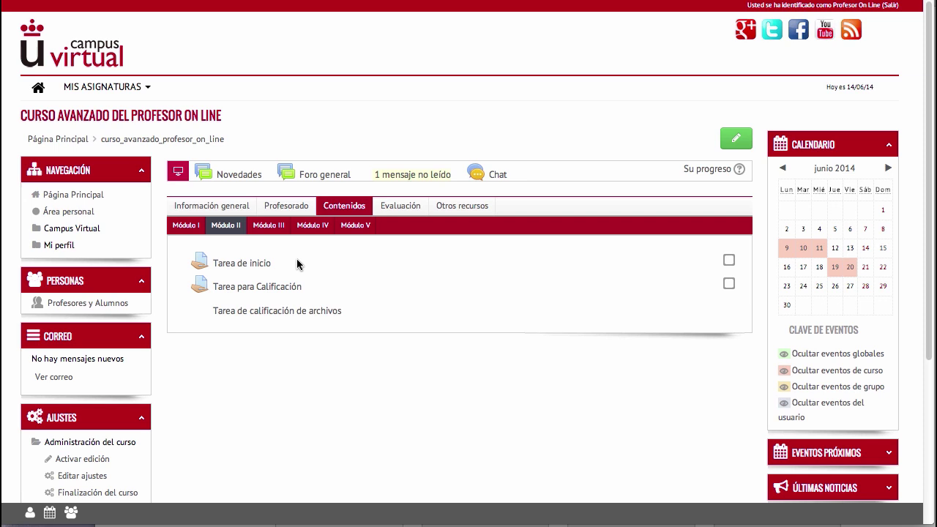
Open advanced grading for "Tarea para Calificación" and start a new grading form from scratch with the "Guía de evaluación" method.
left_click(292, 295)
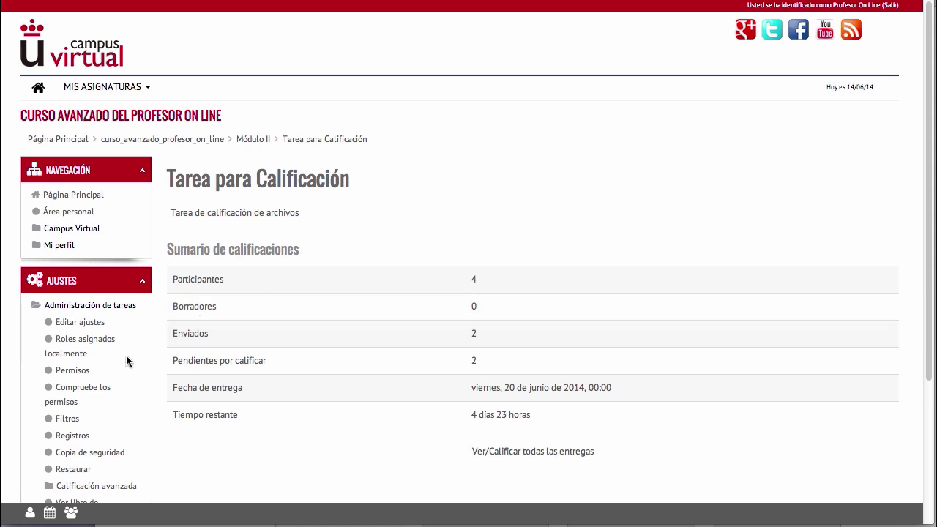
left_click(127, 487)
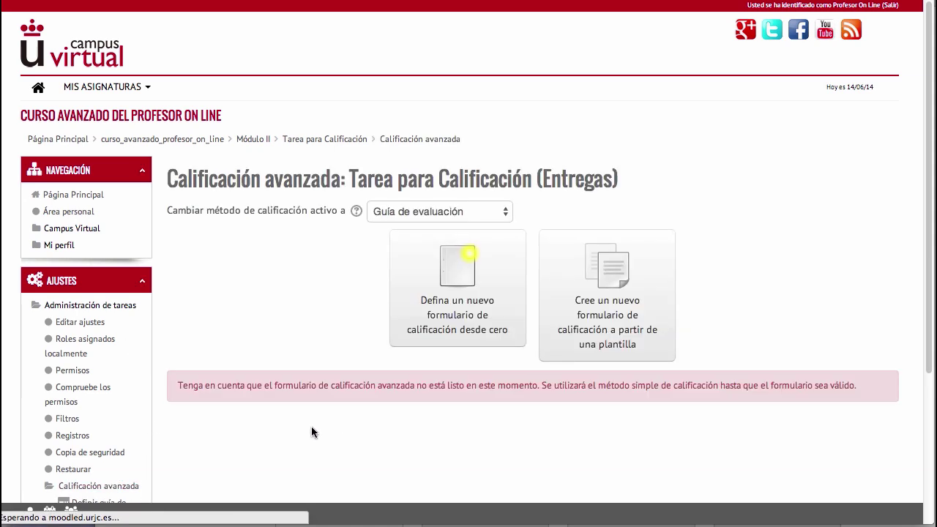
left_click(464, 213)
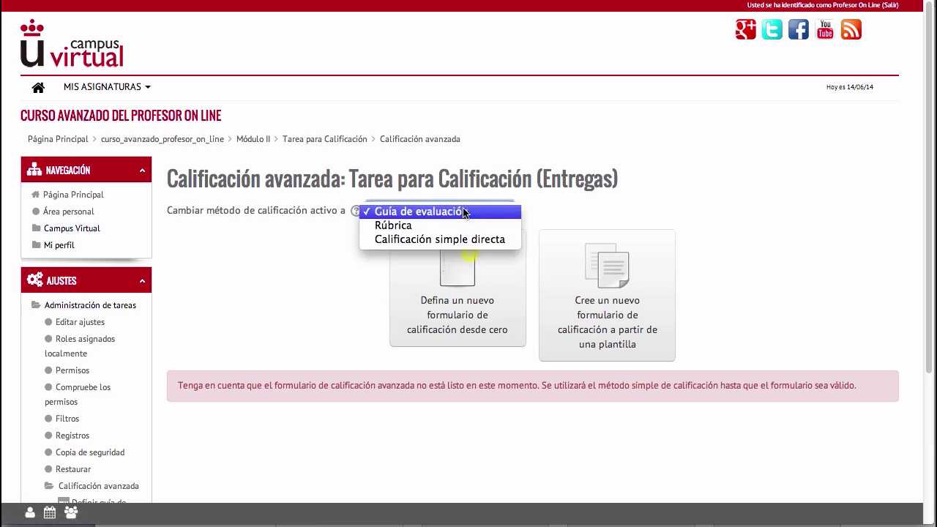
left_click(465, 211)
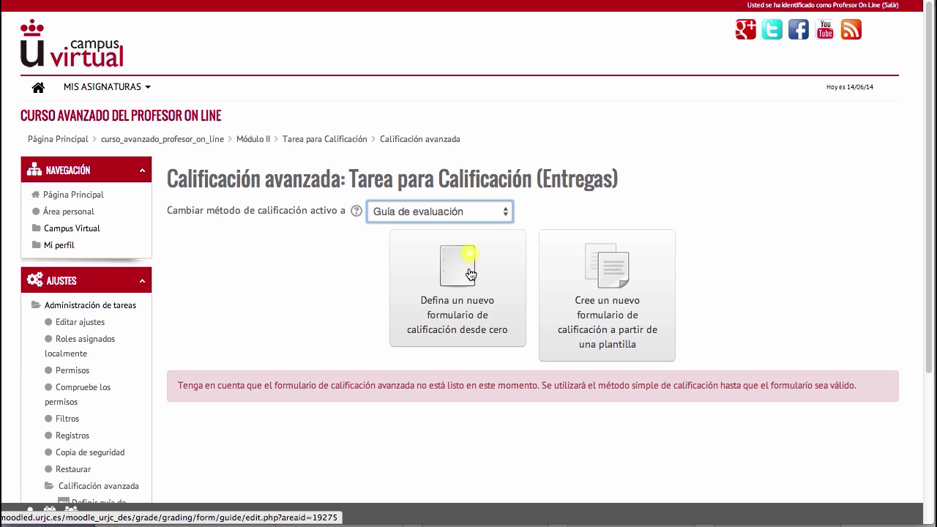
left_click(473, 273)
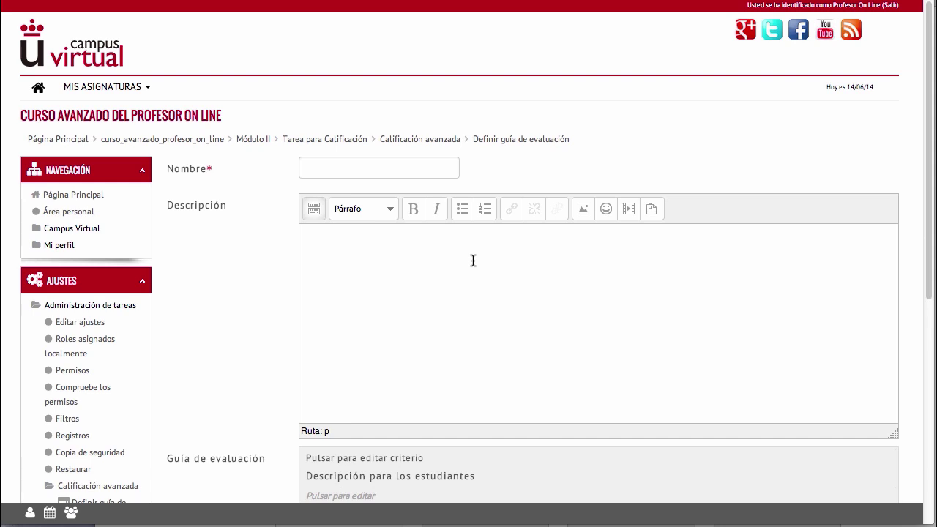
Name the marking guide "Guía de evaluación de prueba".
left_click(425, 167)
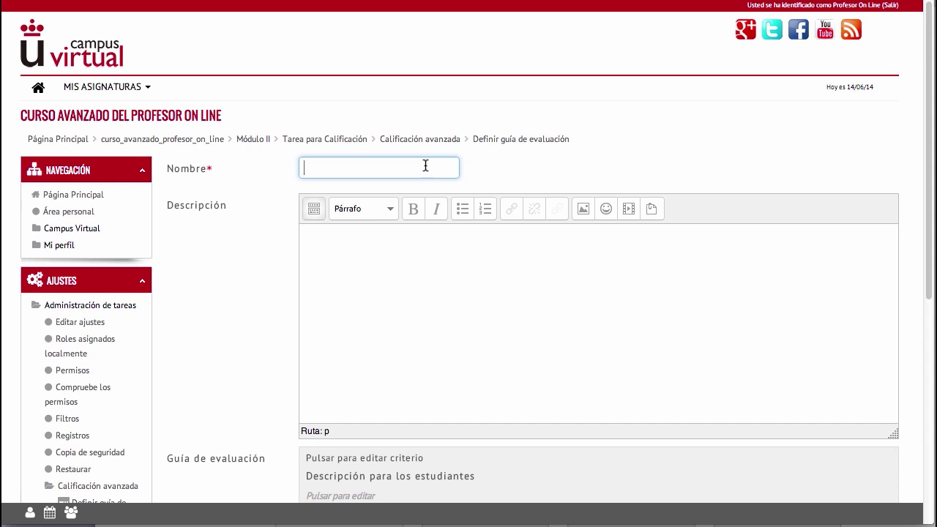
left_click(425, 166)
left_click(425, 165)
type("Guía de evaluación de prueba")
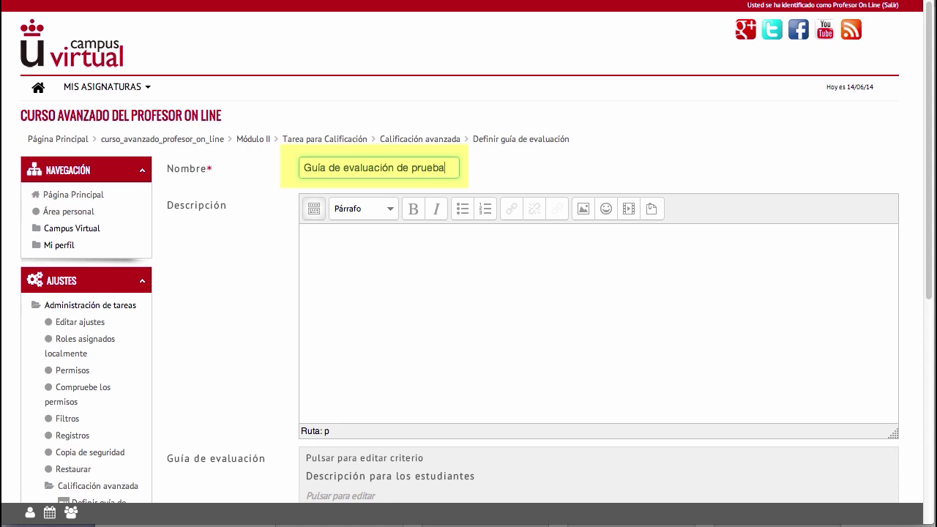
Enter the guide's description: "Se trata de una tarea en la que entregar contenidos y materiales gráficos.".
left_click(467, 295)
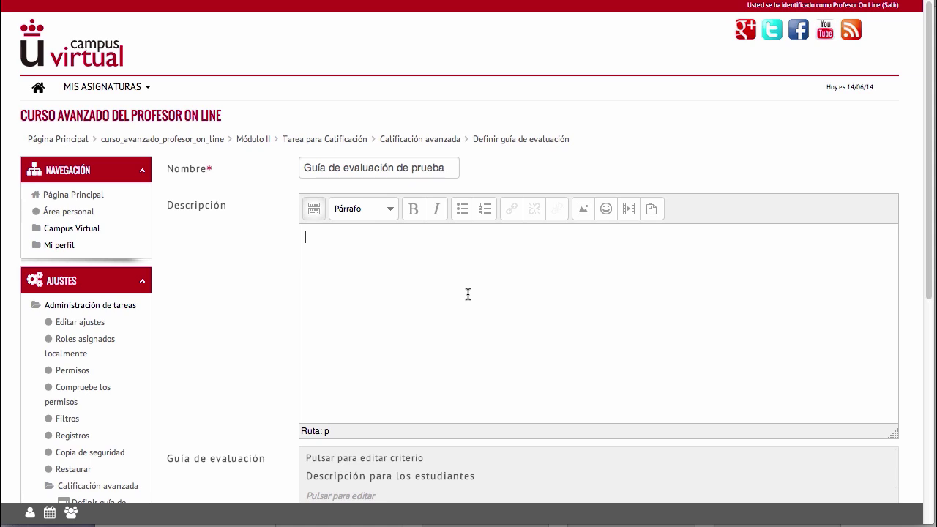
key("BackSpace")
type("Se trata de una ta")
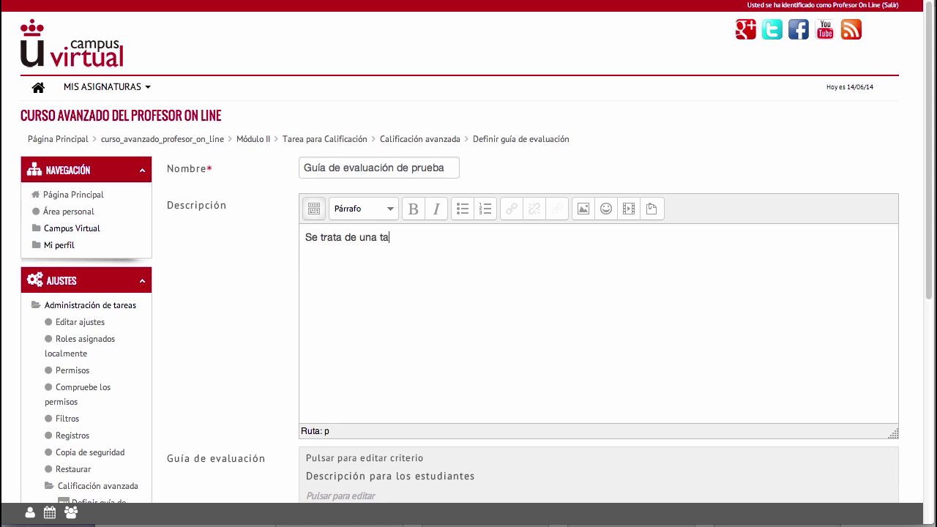
type("rea en la que entregar ")
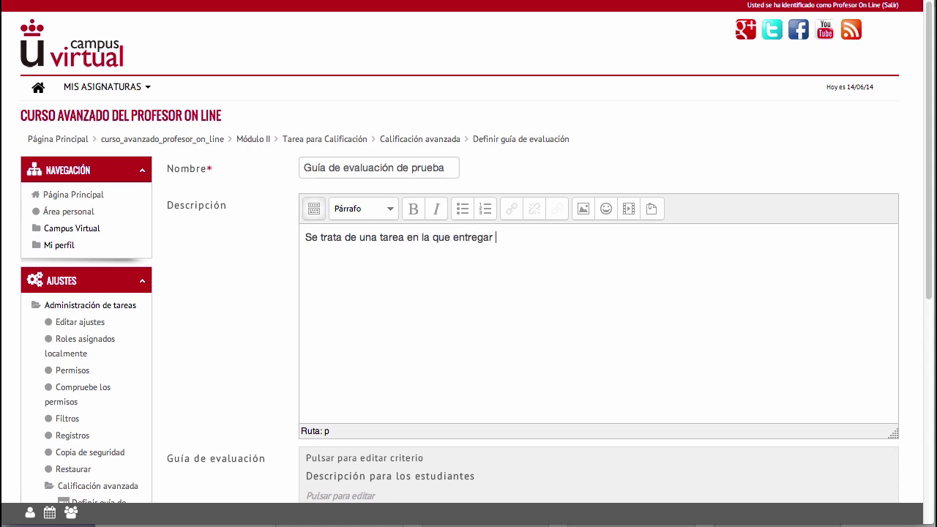
type("contenidos y materia")
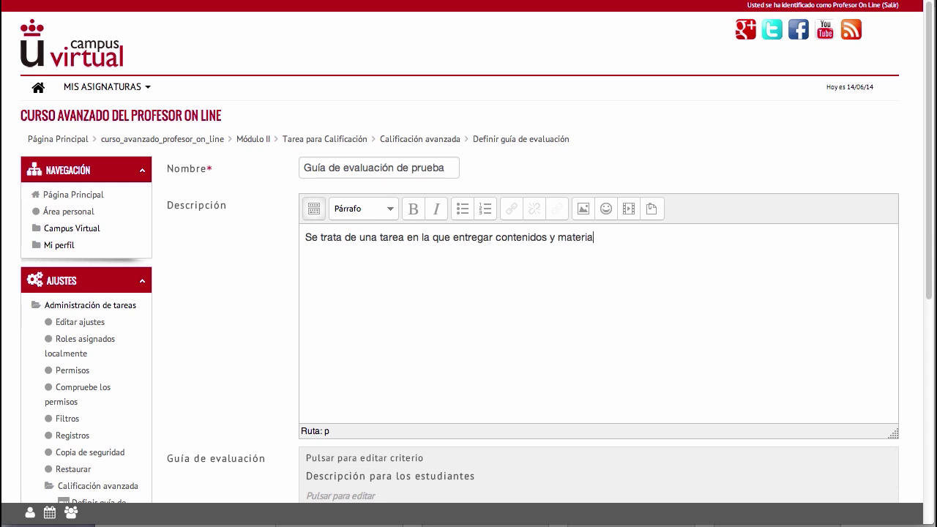
type("les gráficos.")
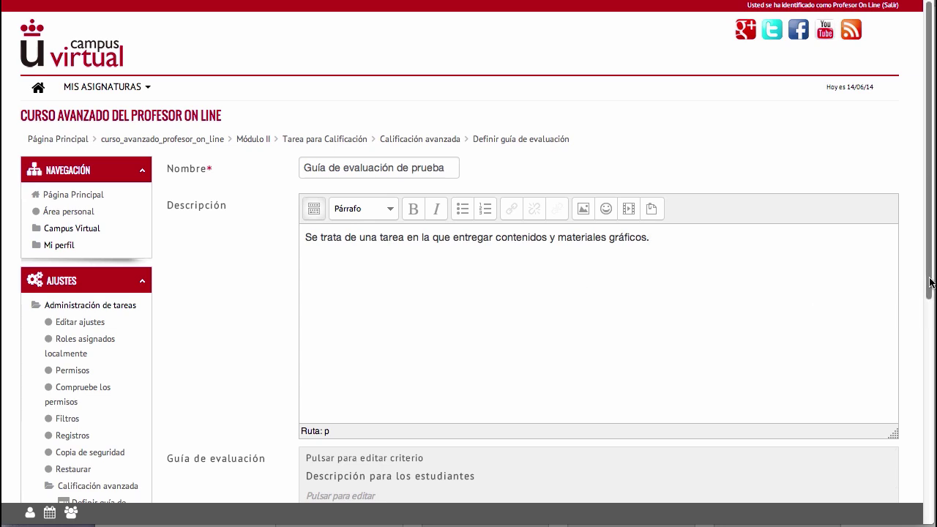
Name the guide's first criterion "Criterio para el desarrollo de los contenidos".
scroll(930, 282, "down", 5)
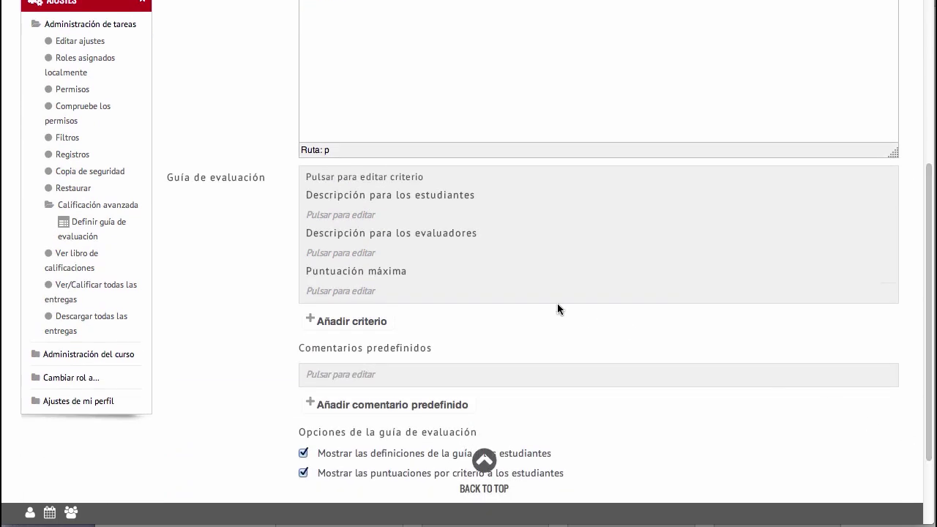
left_click(413, 179)
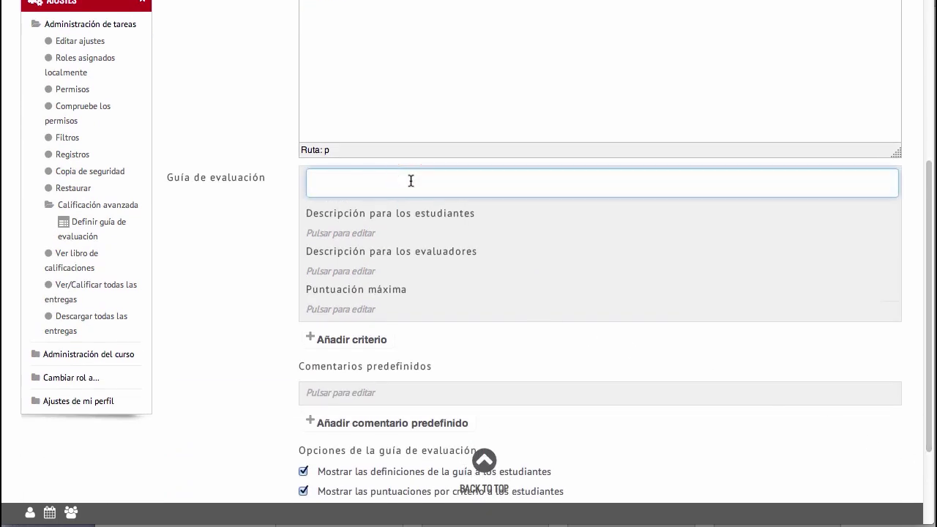
type("Criterio para el desarrollo")
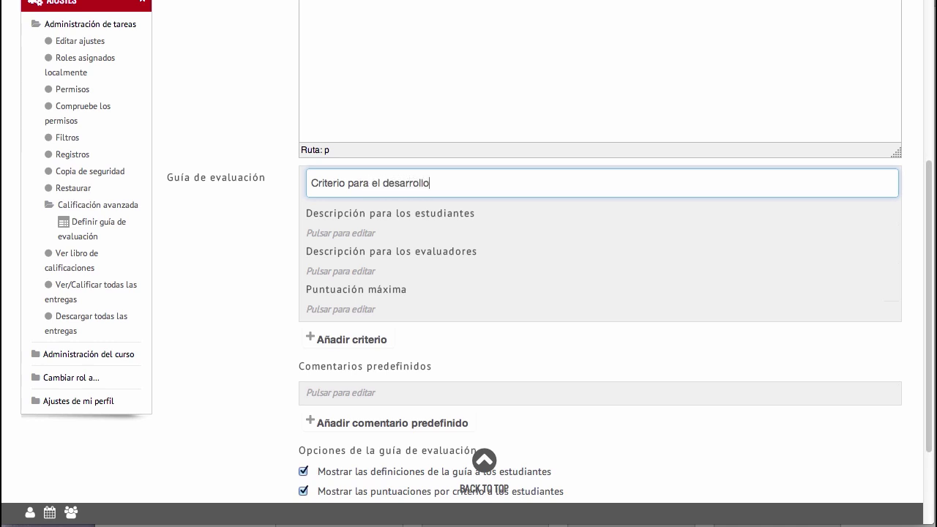
type(" de los contenidos")
Fill in the first criterion's description for students: "Se elaborarán contenidos con especial atención a la ortografía".
left_click(394, 225)
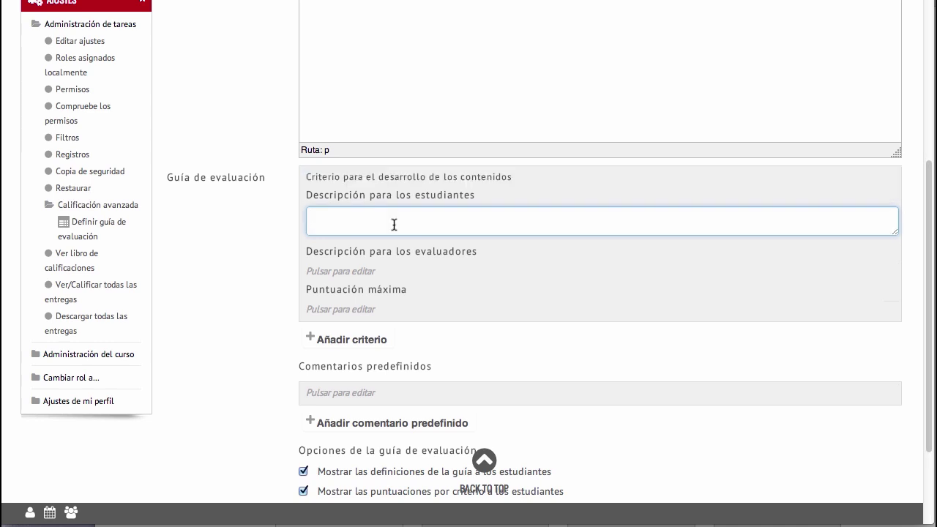
type("Se elaborarán contenidos co")
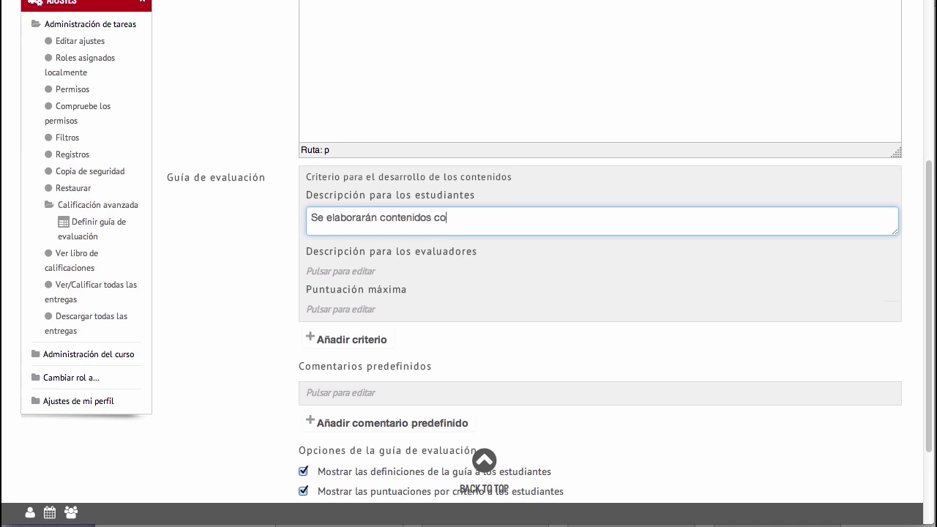
type("n especial atención a la ")
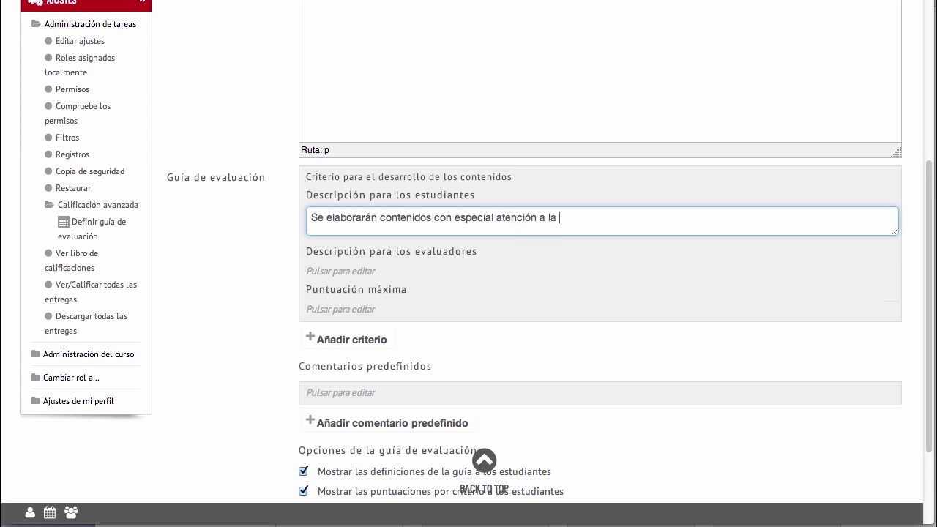
type("ortografía")
Fill in the first criterion's description for evaluators: "Debe prestarse especial atención a la ortografía del contenido desarrollado".
left_click(362, 278)
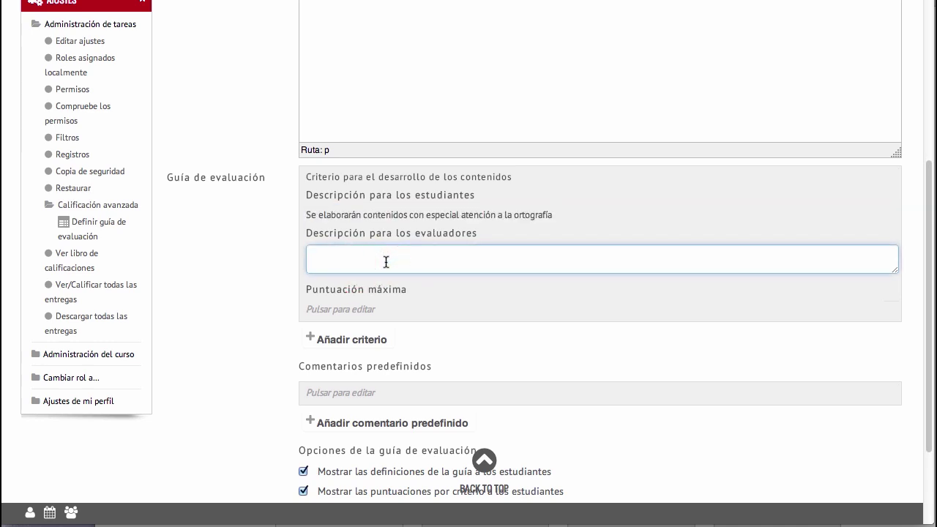
type("Debe prestarse especial atención a la or")
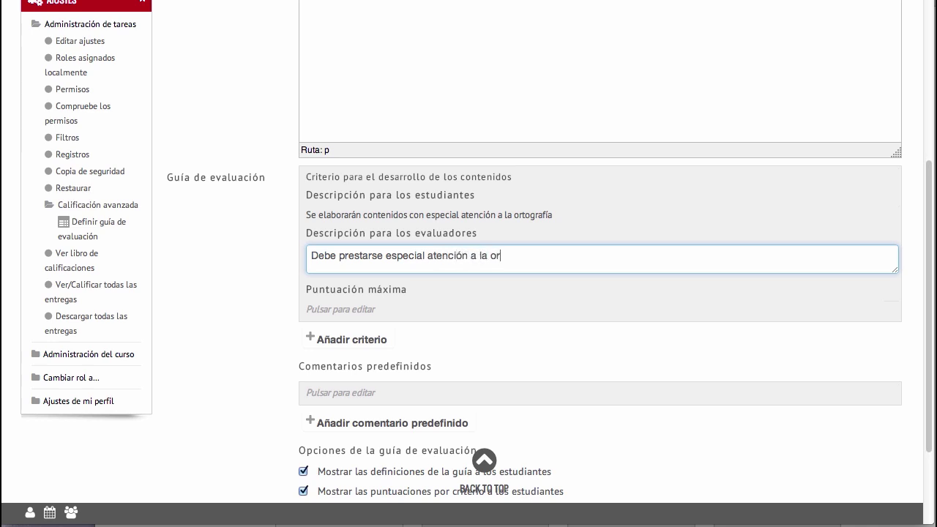
type("tografía del contenido d")
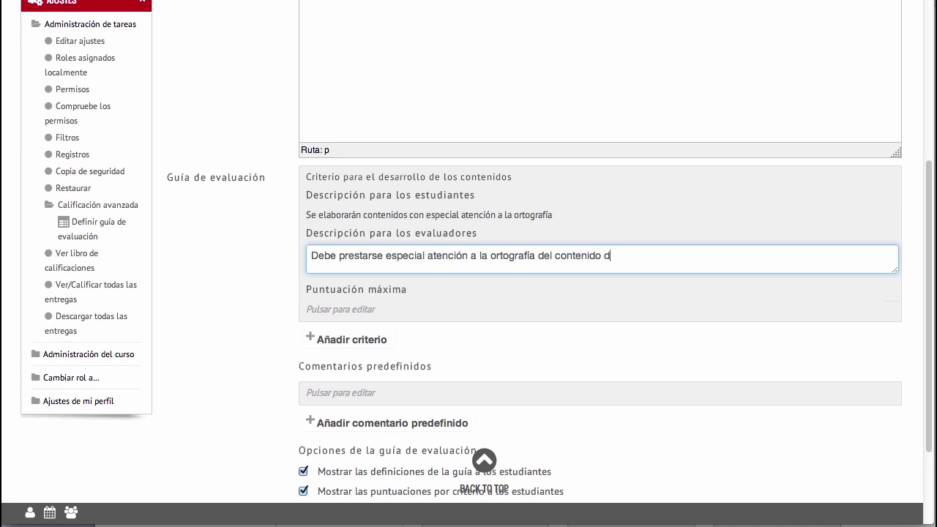
type("esarrollado")
Set the first criterion's maximum score to 20.
left_click(348, 301)
type("20")
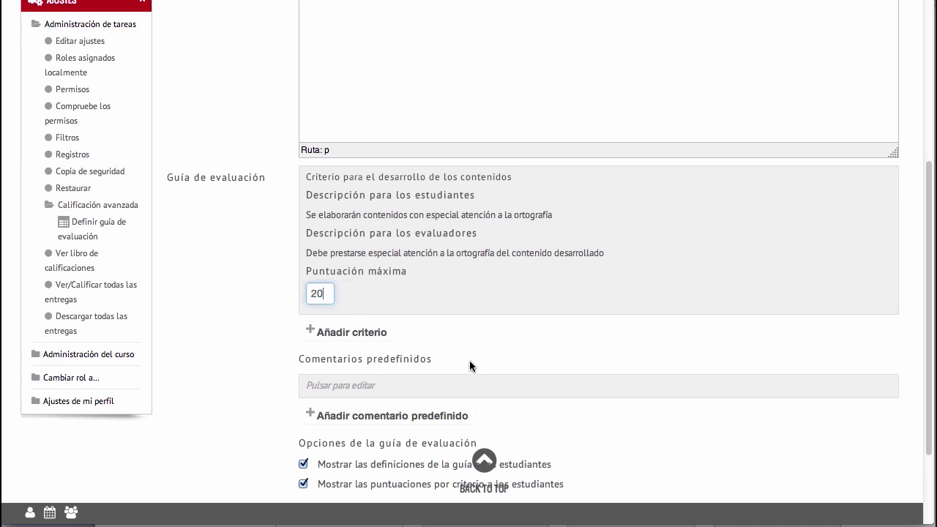
left_click(485, 376)
Add a second criterion named "Criterio para la entrega de materiales gráficos".
left_click(370, 321)
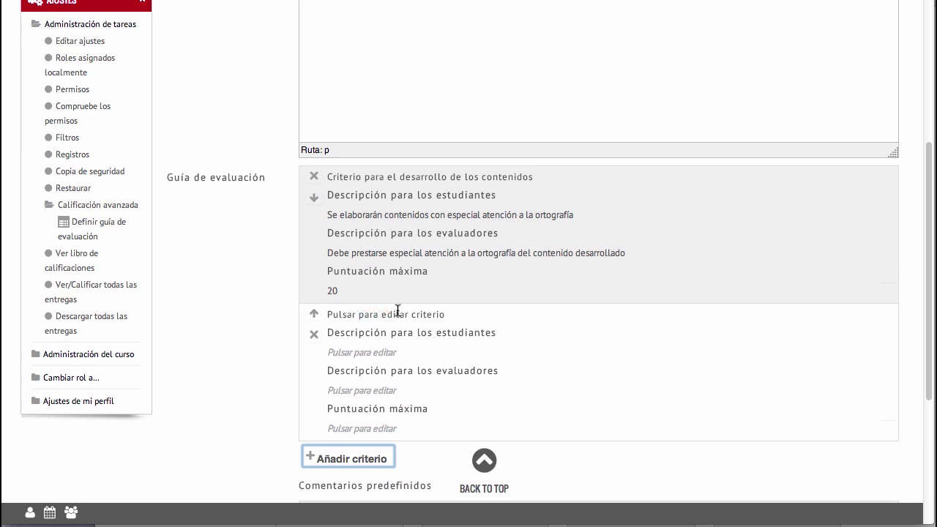
left_click(424, 315)
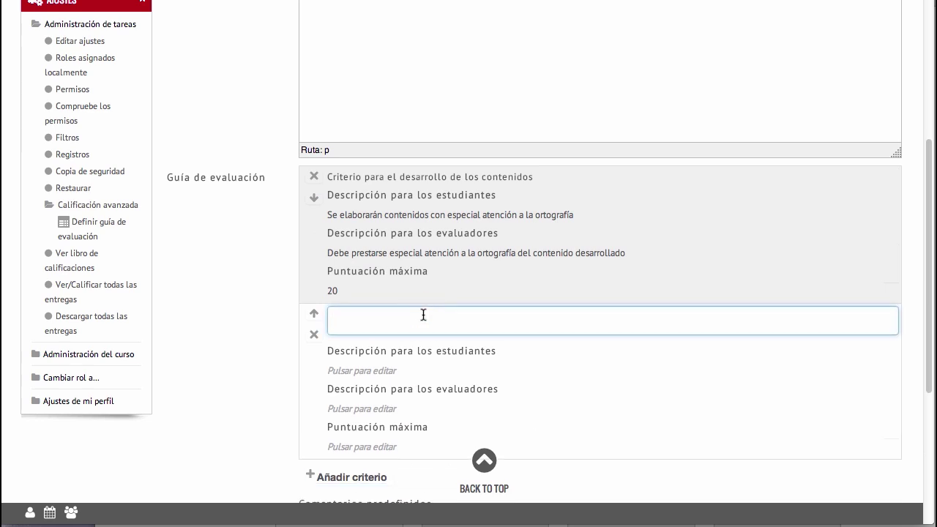
type("Criterio para la entrega de ma")
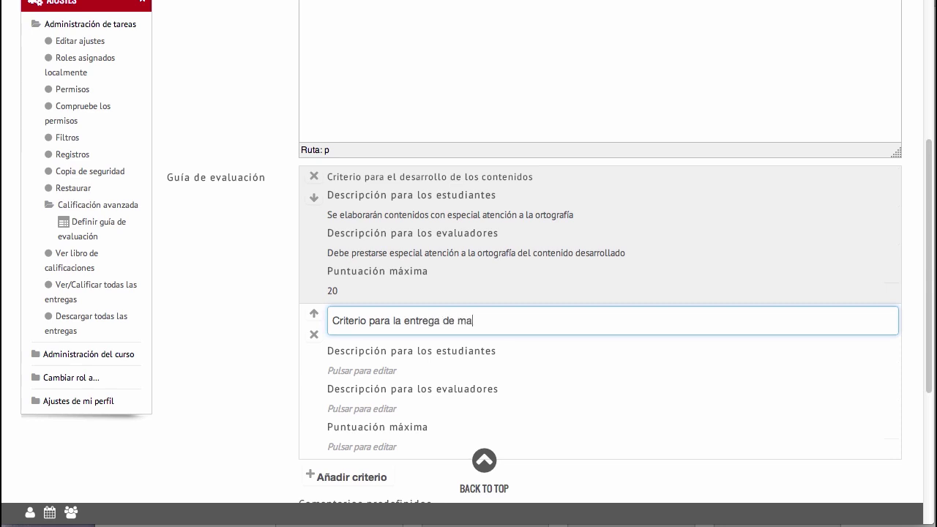
type("teriales gráficos")
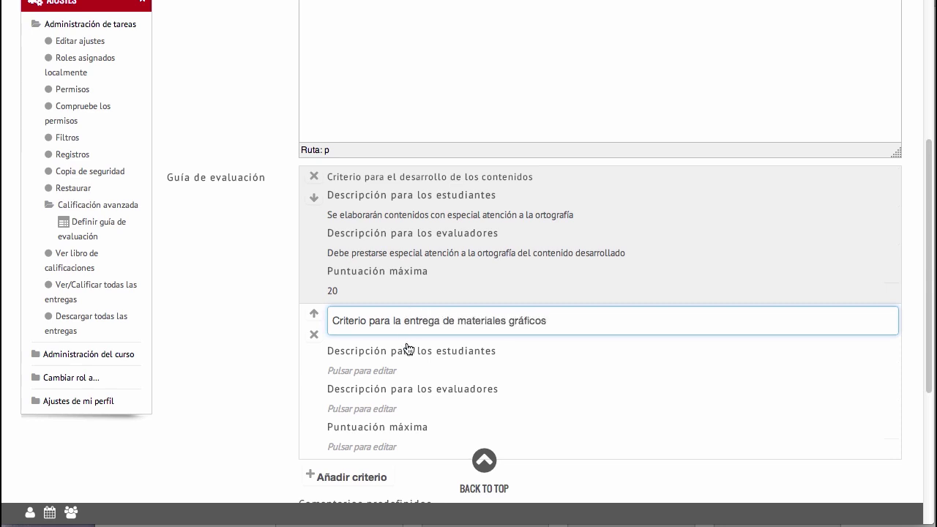
Fill in the second criterion's description for students: "Que se requiere la entrega de materiales gráficos de autoría propia".
left_click(388, 362)
type("Q")
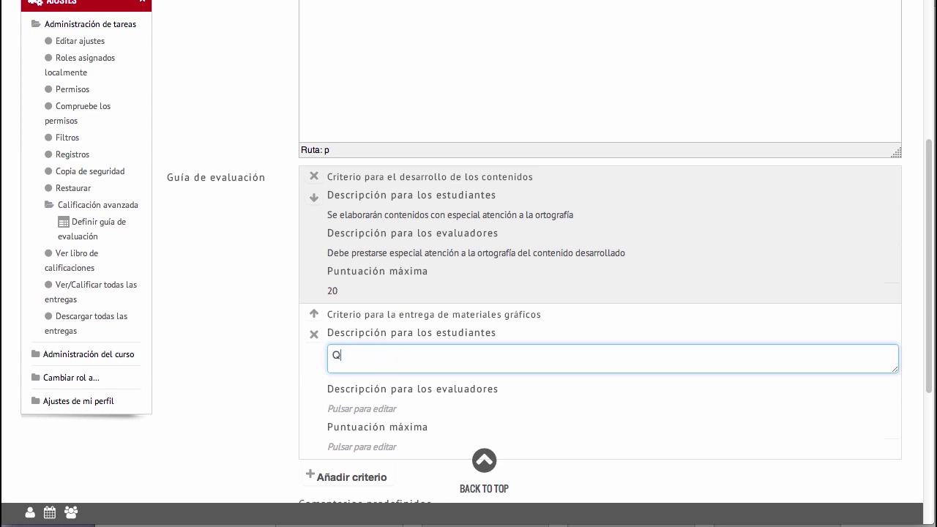
type("ue se requiere la entrega d")
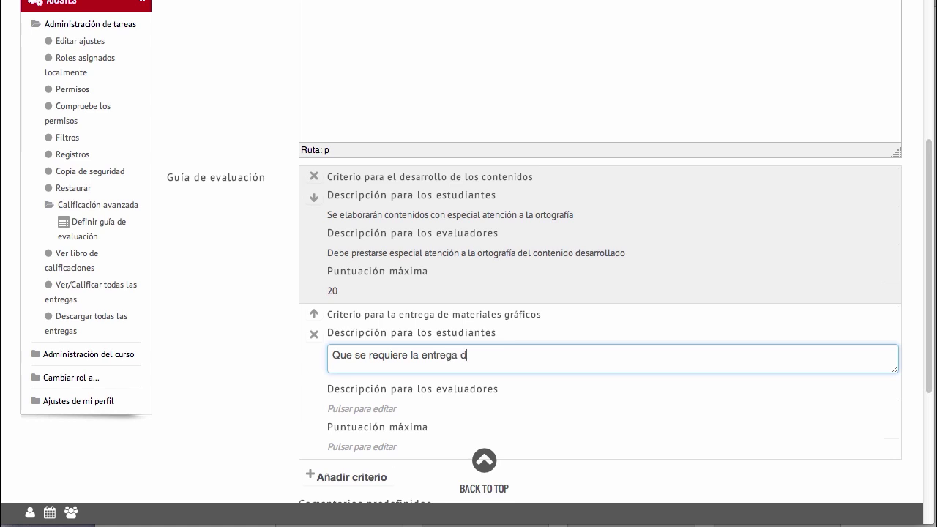
type("e materiales gráficos de autor")
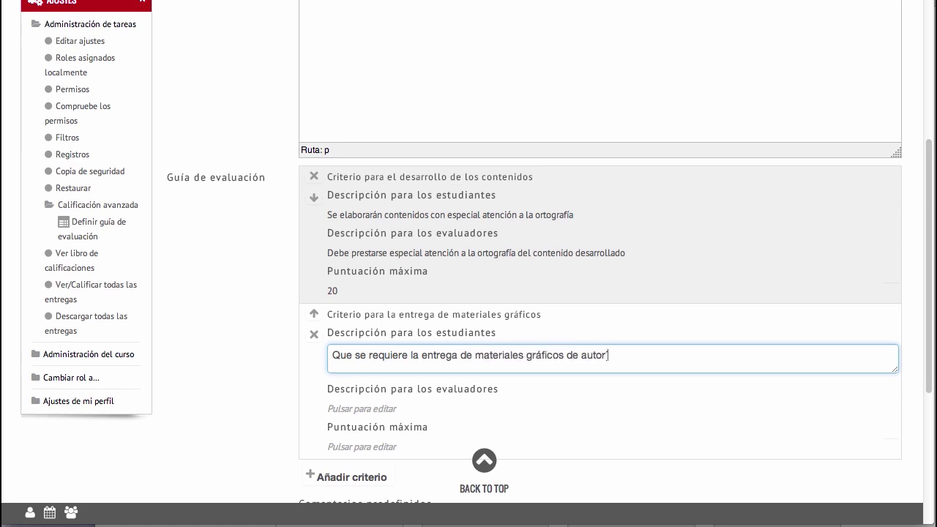
type("ía propia")
Fill in the second criterion's description for evaluators: "Debe revisarse especialmente la autoría de los materiales gráficos".
left_click(383, 408)
left_click(390, 398)
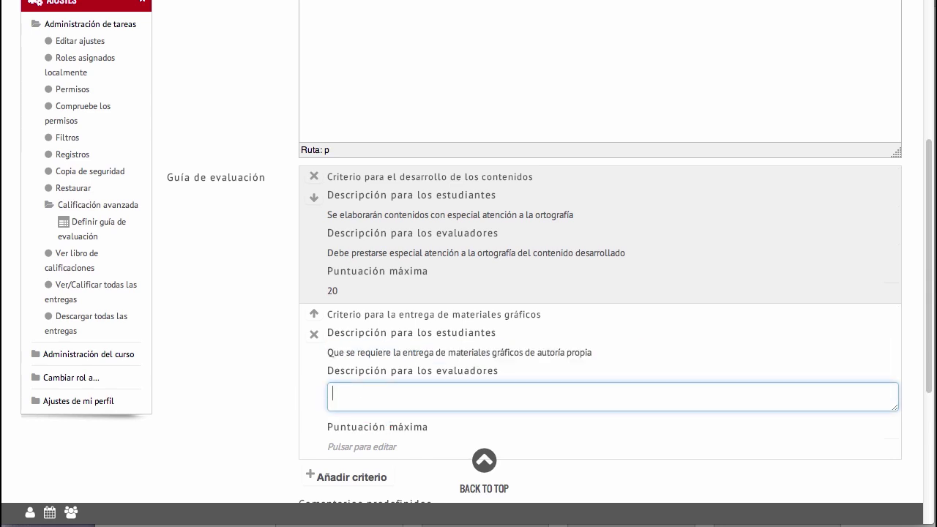
type("Debe revisarse especia")
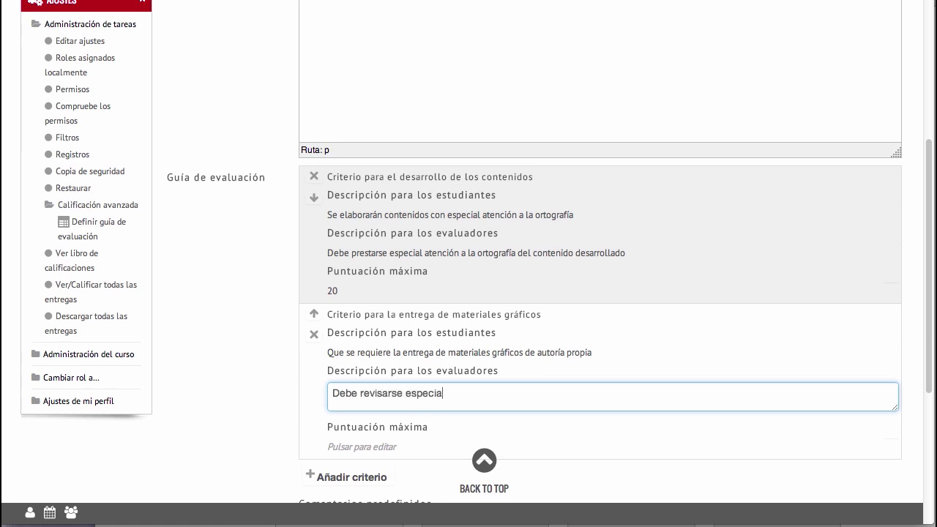
type("lmente la autoría de los ma")
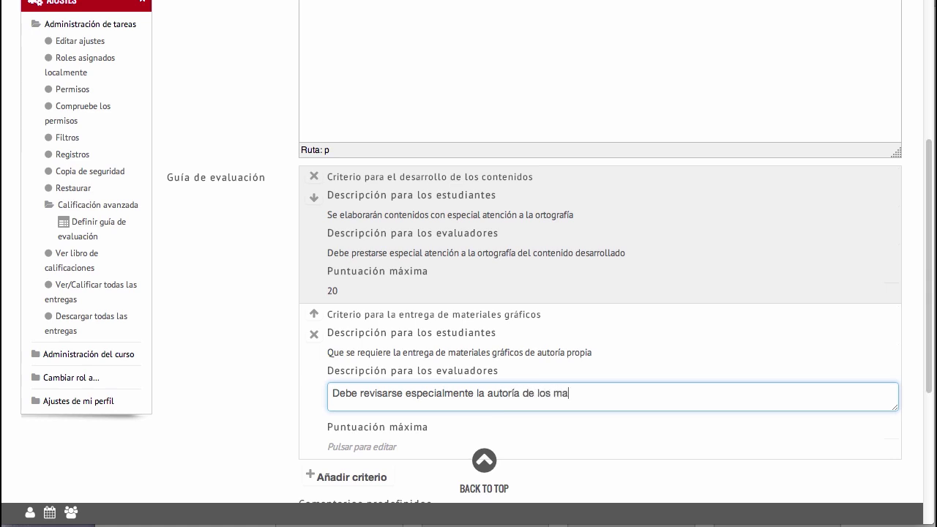
type("teriales gráficos")
Set the second criterion's maximum score to 80.
left_click(362, 448)
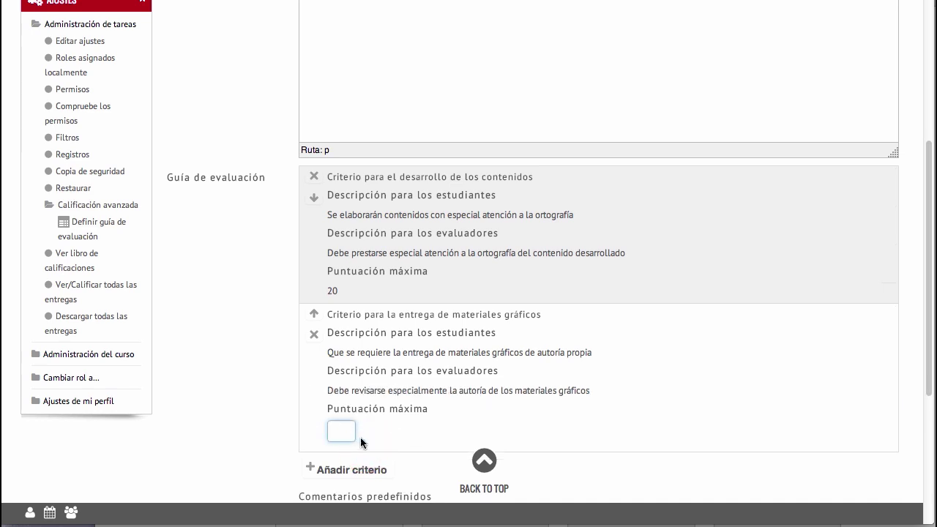
type("80")
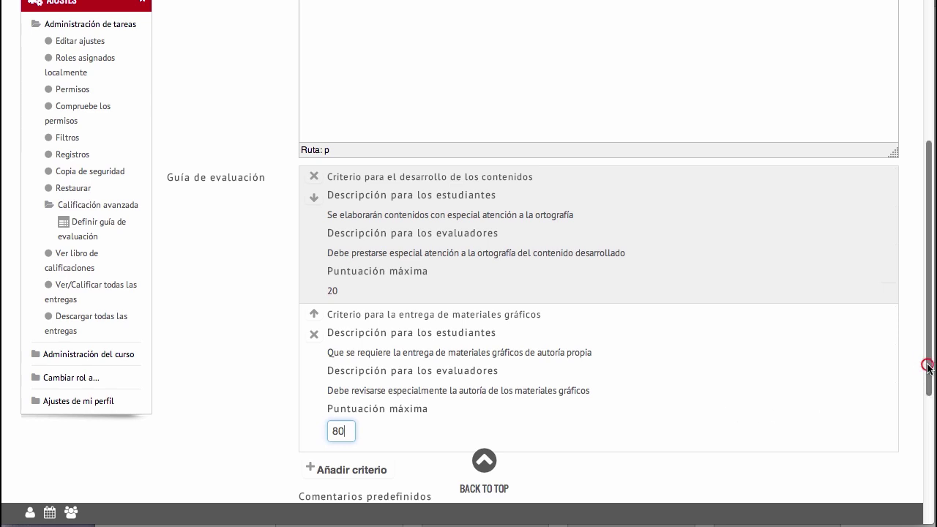
left_click_drag(932, 362, 932, 494)
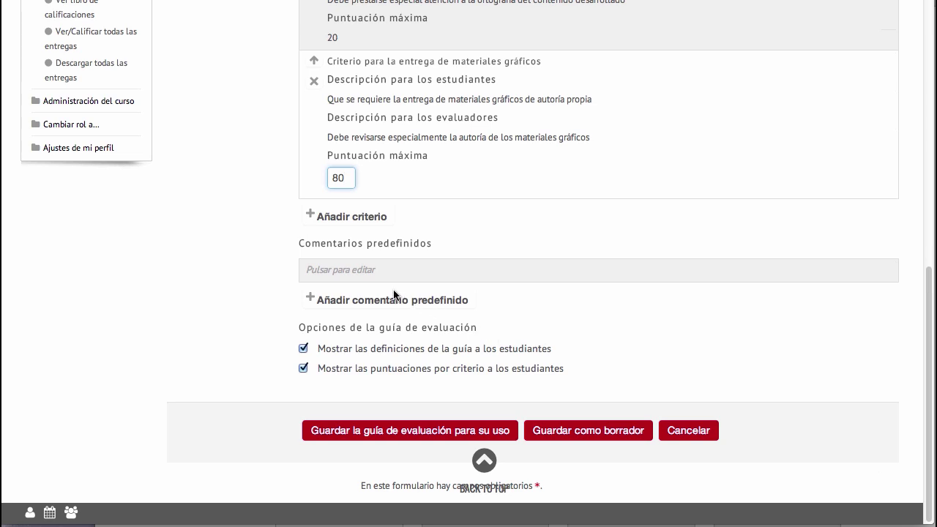
Fill in the first predefined comment of the marking guide: "Debes revisar la ortografía de los contenidos".
left_click(371, 272)
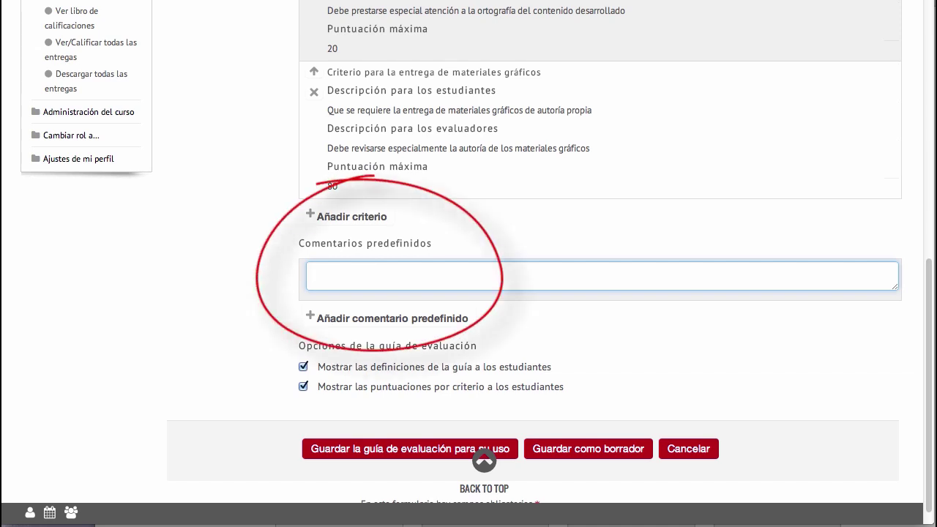
type("Debes revisar la ortog")
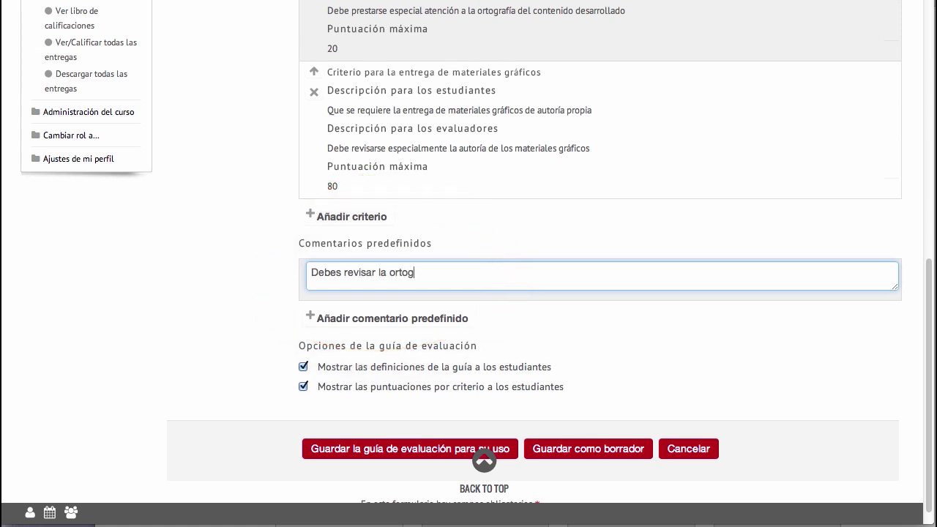
type("rafía de los contenidos")
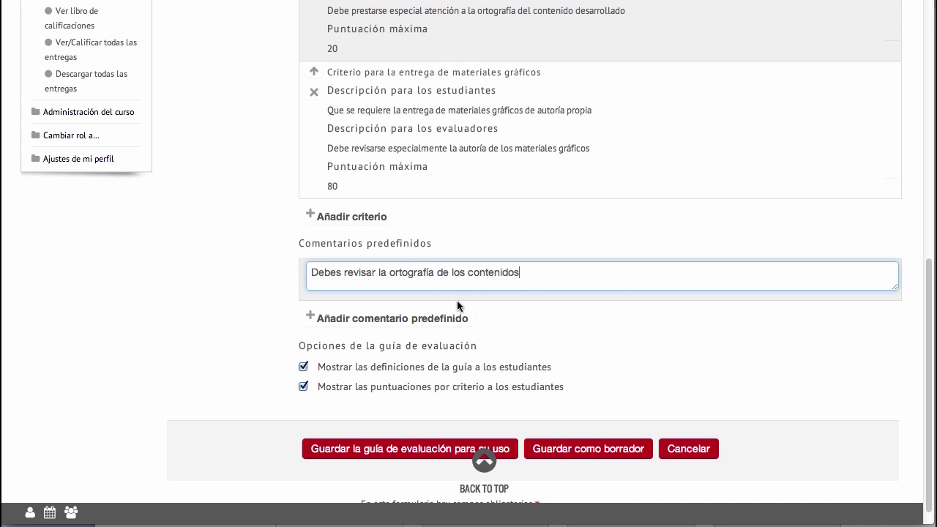
Add a second predefined comment reading "Los materiales gráficos son de gran calidad, pero de dudosa autoría".
left_click(448, 317)
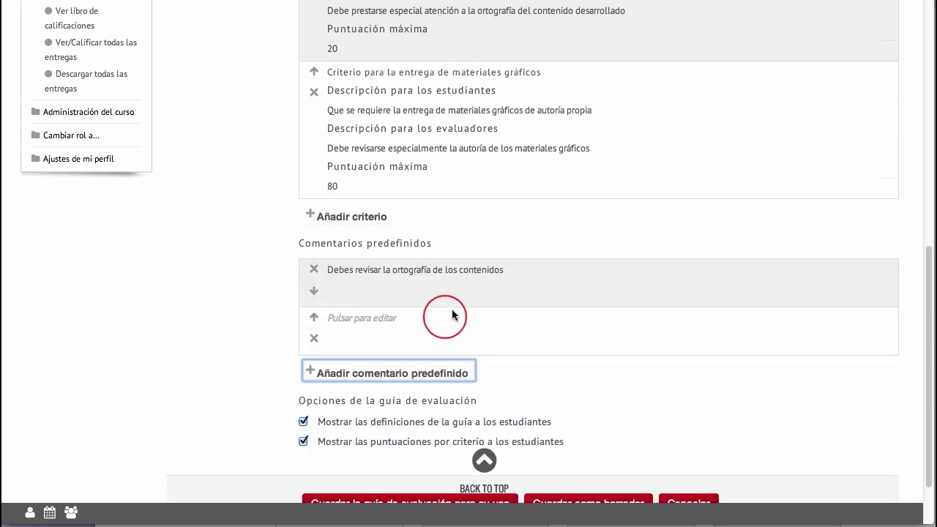
left_click(389, 322)
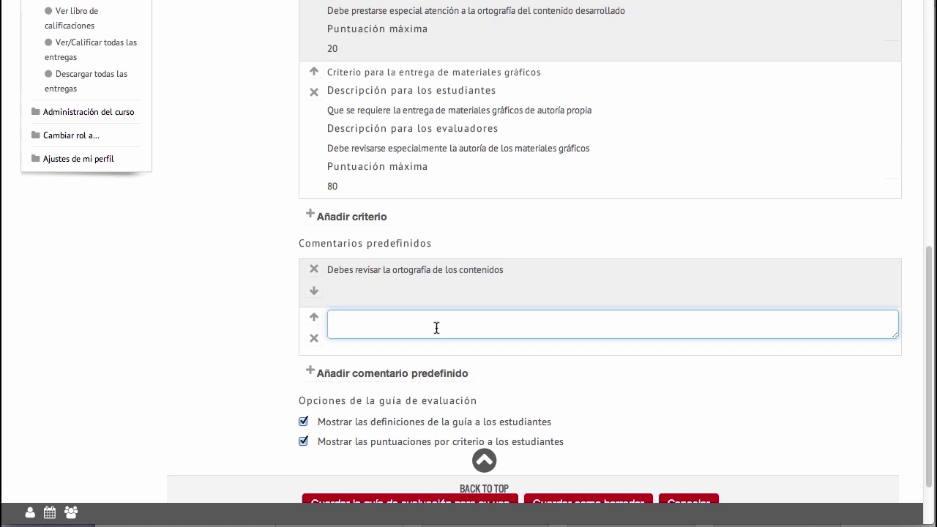
type("Los materiales gráficos ")
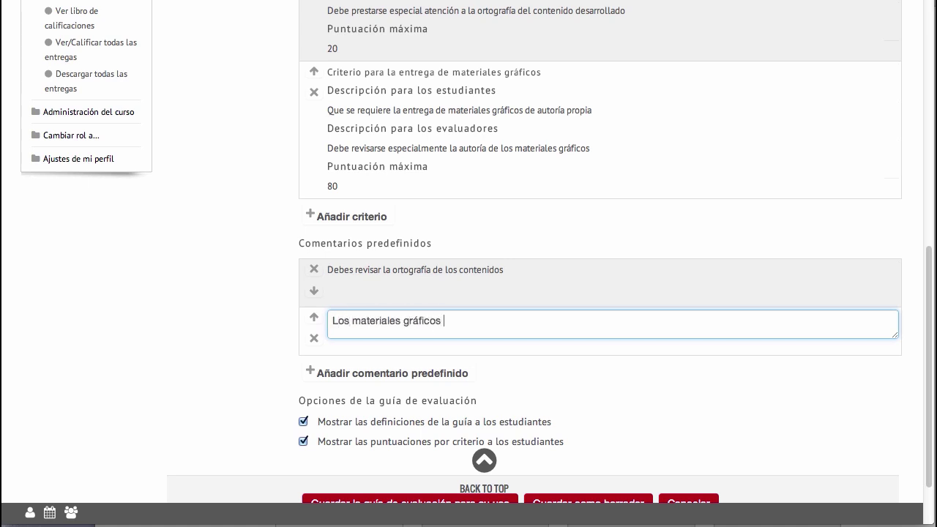
type("son de gran calidad, pero de ")
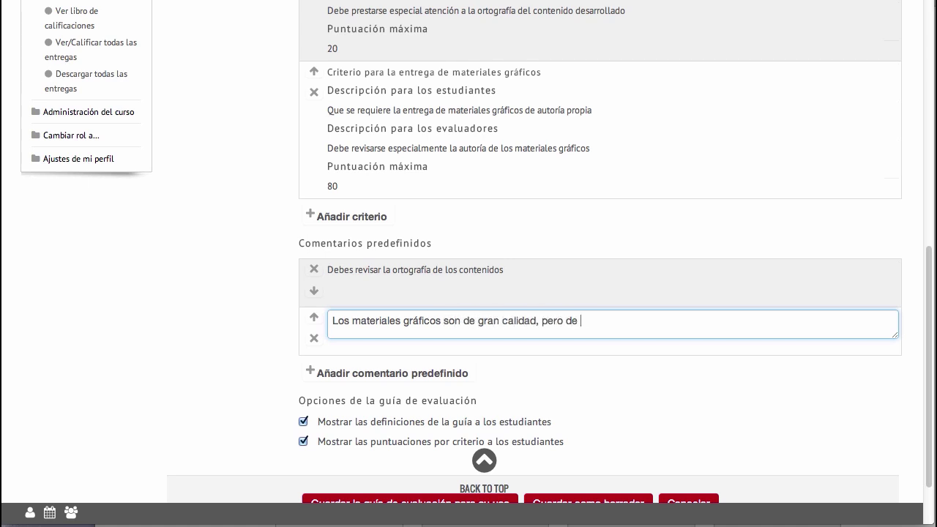
type("dudosa autoría")
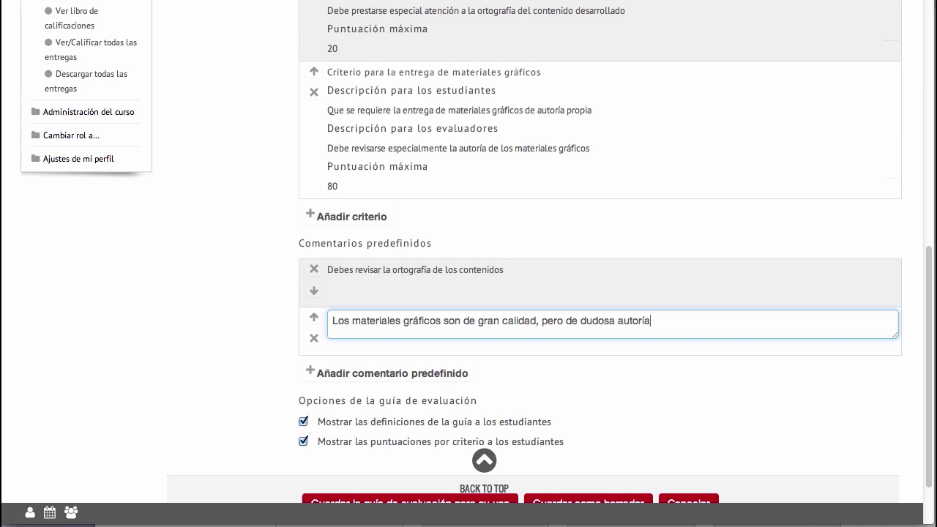
left_click(701, 411)
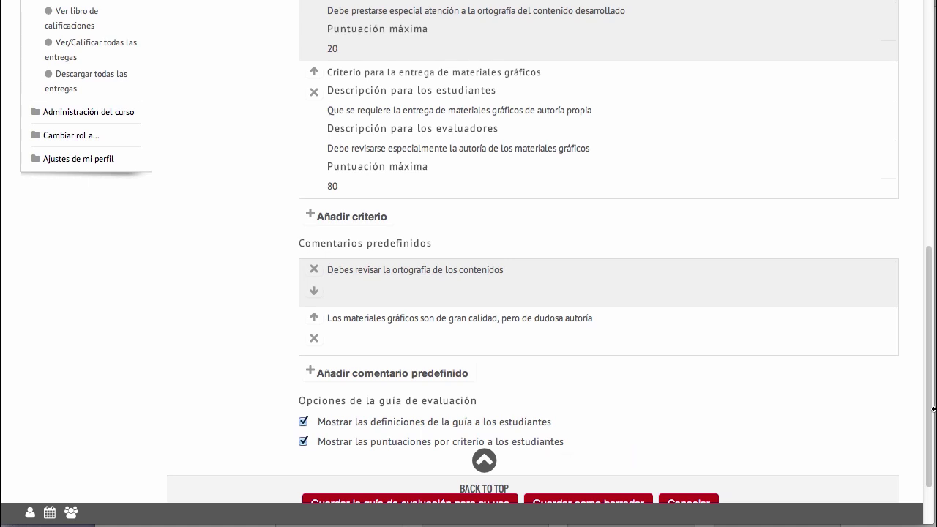
left_click_drag(929, 408, 933, 461)
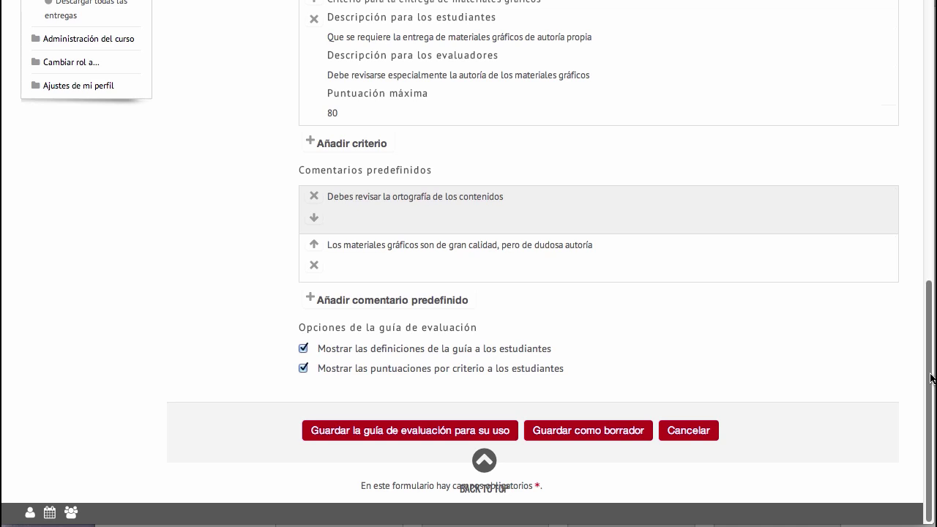
left_click_drag(931, 378, 934, 254)
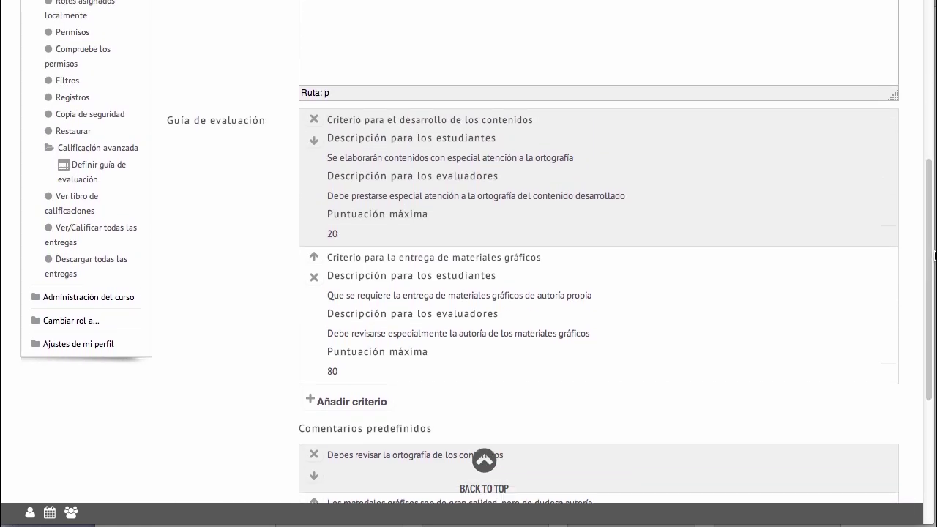